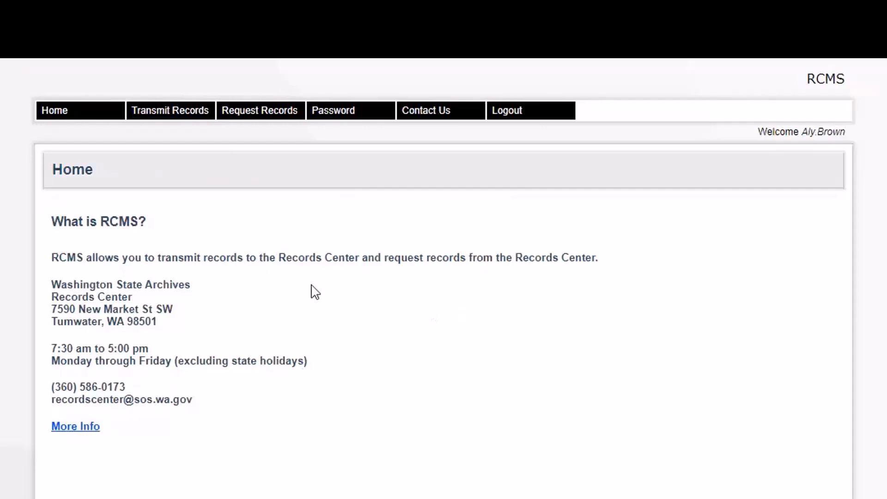
Create a new records transmittal for the office Sec/Records Management - 970.
left_click(183, 113)
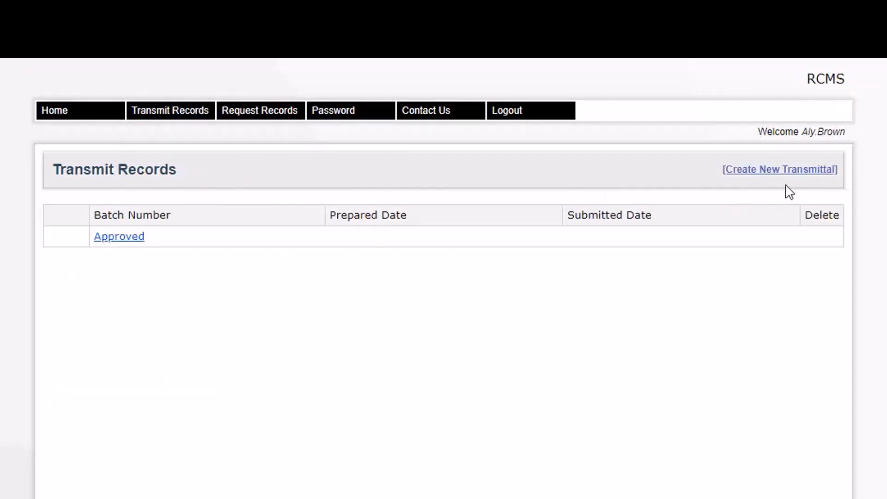
left_click(784, 171)
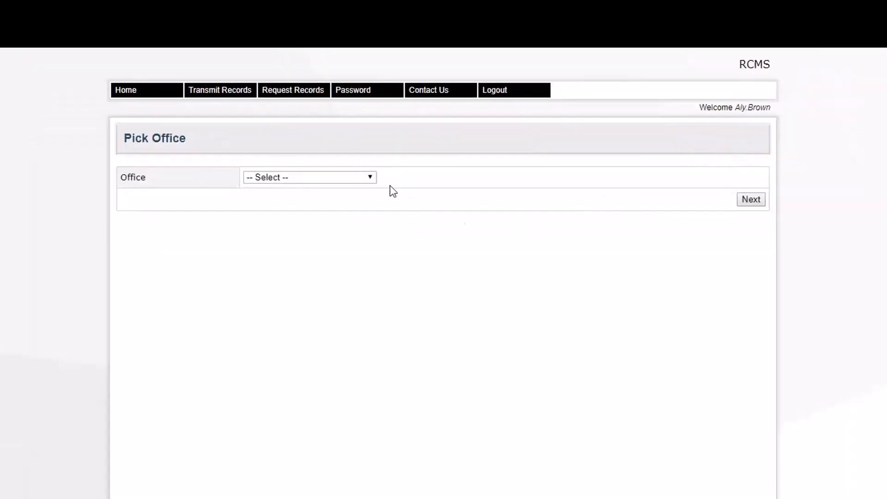
left_click(368, 177)
scroll(382, 356, "down", 5)
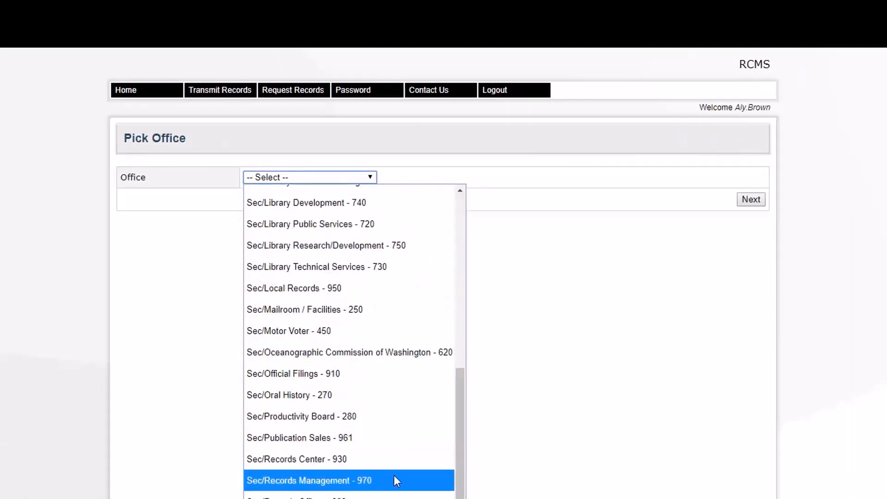
left_click(396, 480)
left_click(756, 202)
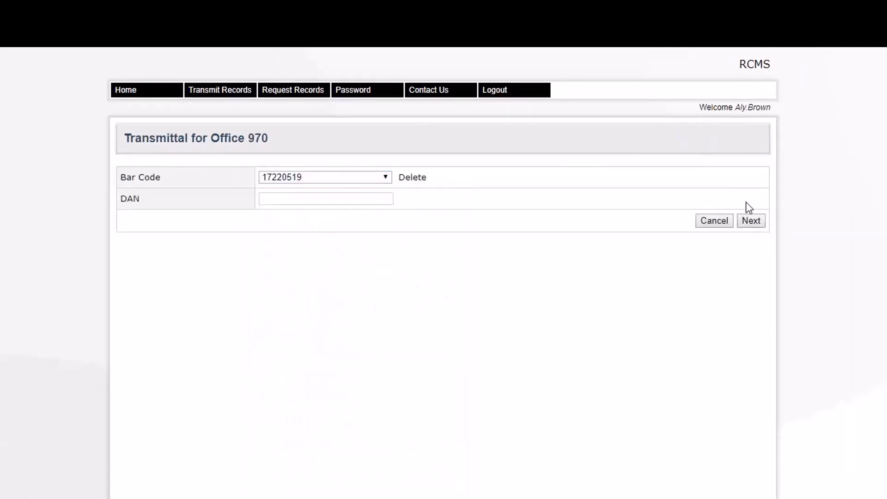
Select bar code 17220519 for the box and try to proceed with the DAN GS01001.
left_click(384, 179)
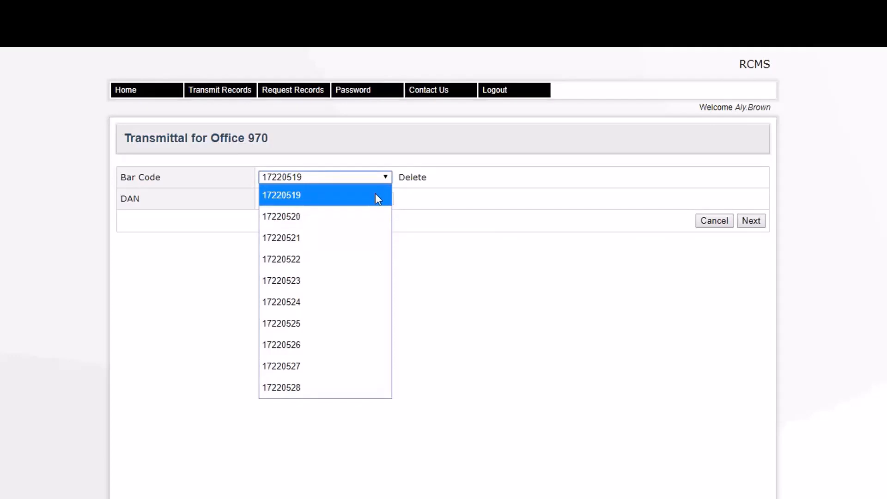
left_click(377, 196)
left_click(358, 203)
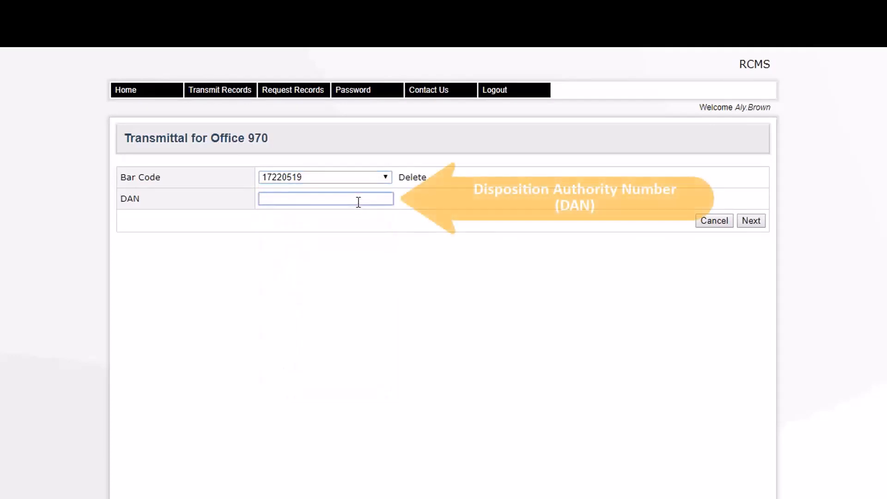
type("GS")
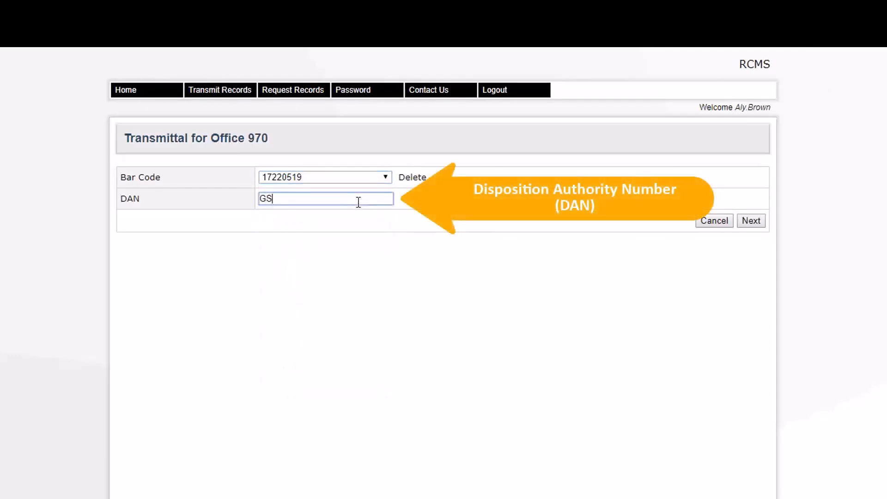
type("01001")
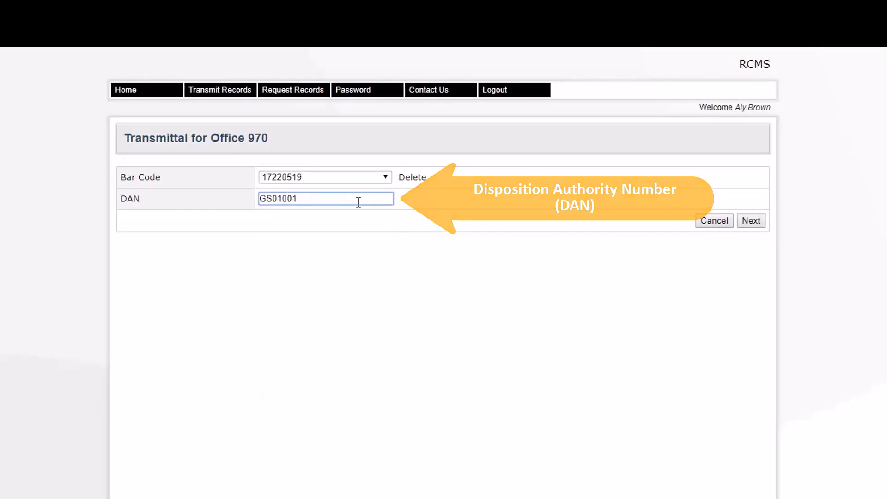
left_click(762, 223)
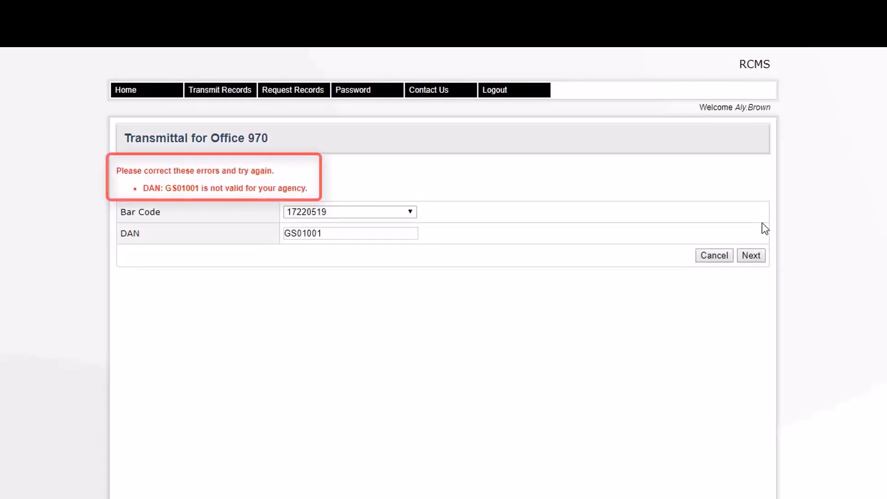
Correct the DAN to GS 01001, with a space after GS, and proceed to the transmittal details.
left_click(340, 234)
key("BackSpace")
key("BackSpace")
key("BackSpace")
key("BackSpace")
key("BackSpace")
type("01001")
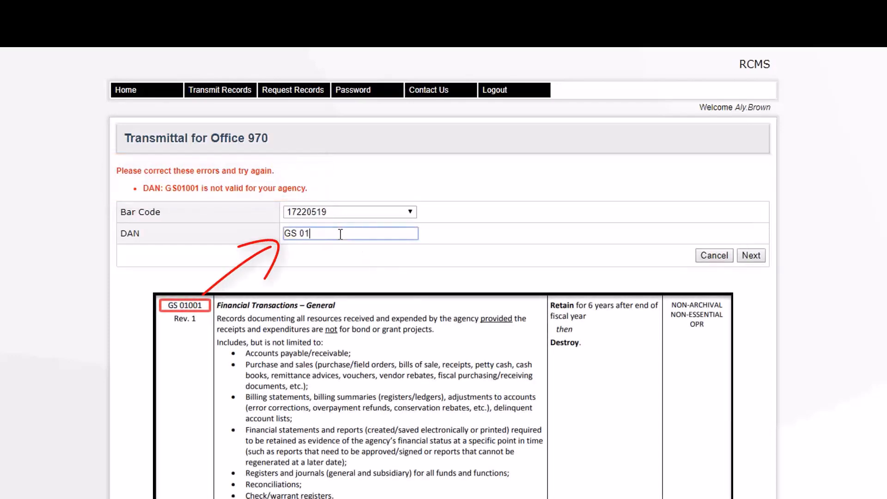
left_click(763, 256)
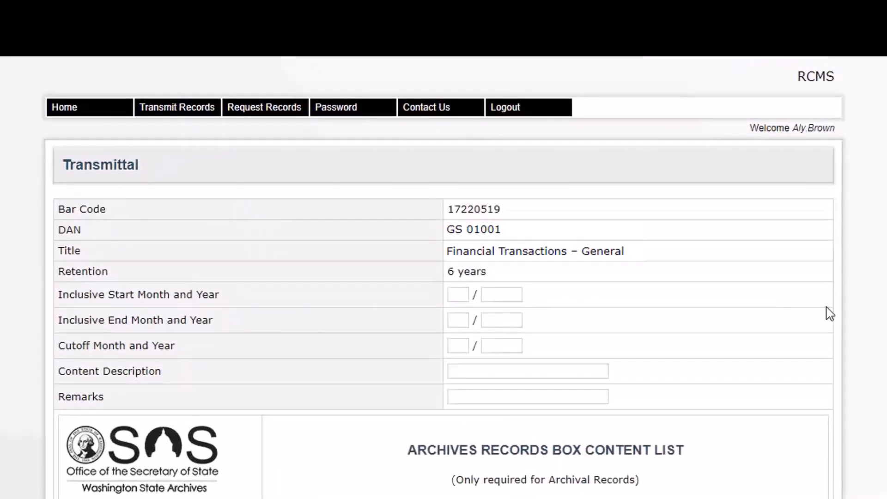
Set the box's inclusive start date to 11/2016, inclusive end date to 03/2017 and cutoff date to 06/2017.
type("11")
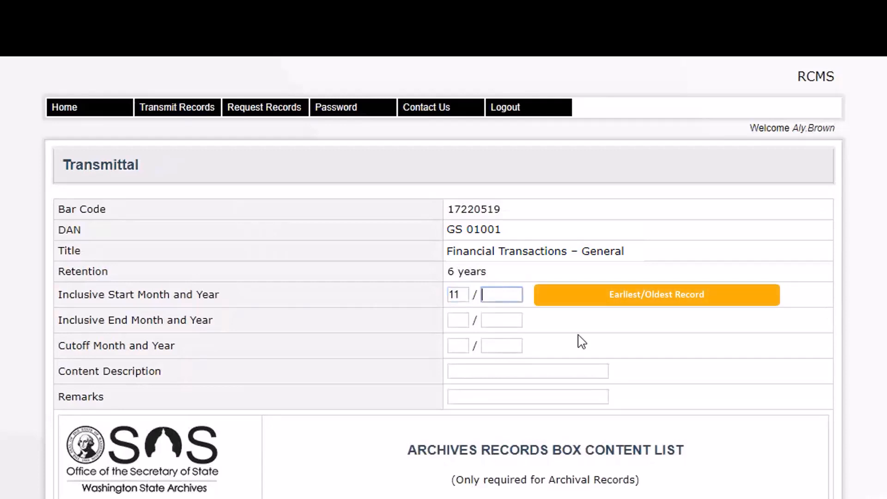
type("2016")
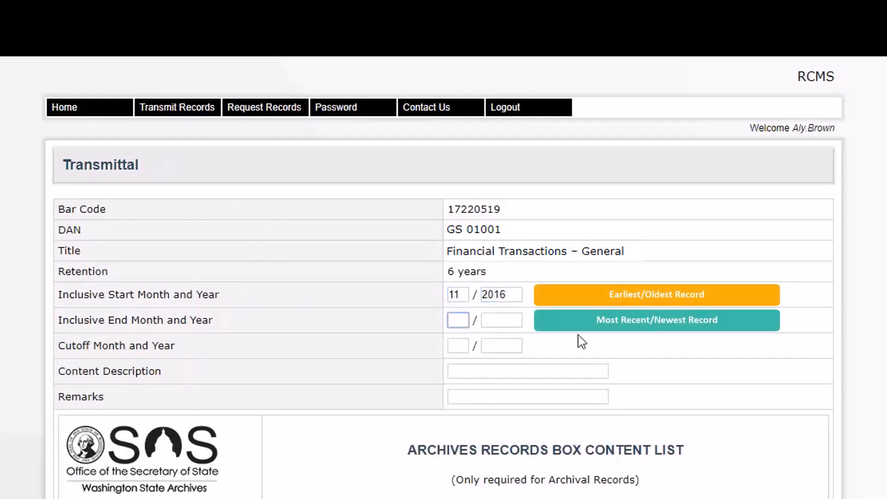
type("03")
type("2017")
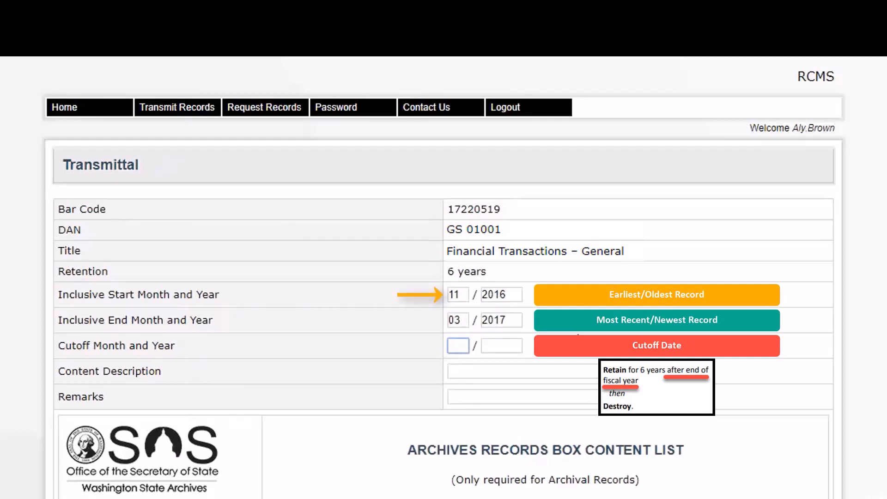
type("06")
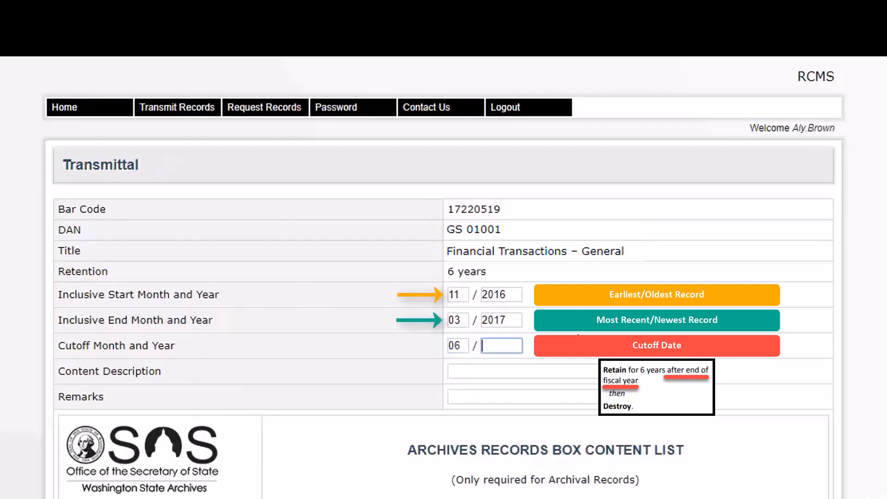
type(" / 2017")
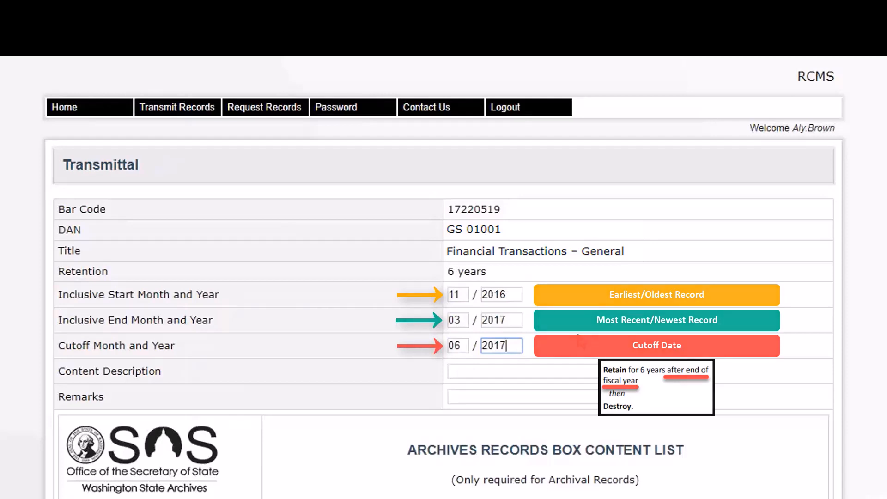
Enter the content description "Monthly bank statements, 11/16 to 03/17", leave the remarks empty and save the box to the batch.
key("Tab")
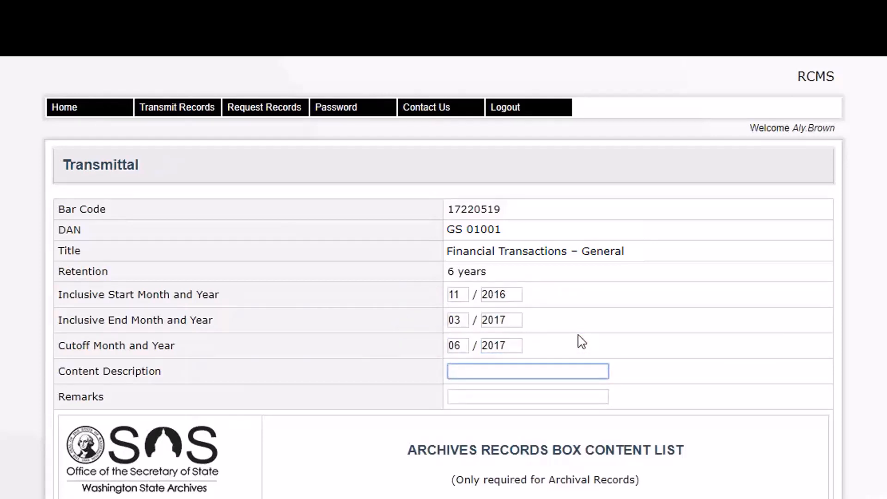
type("Monthly bank ")
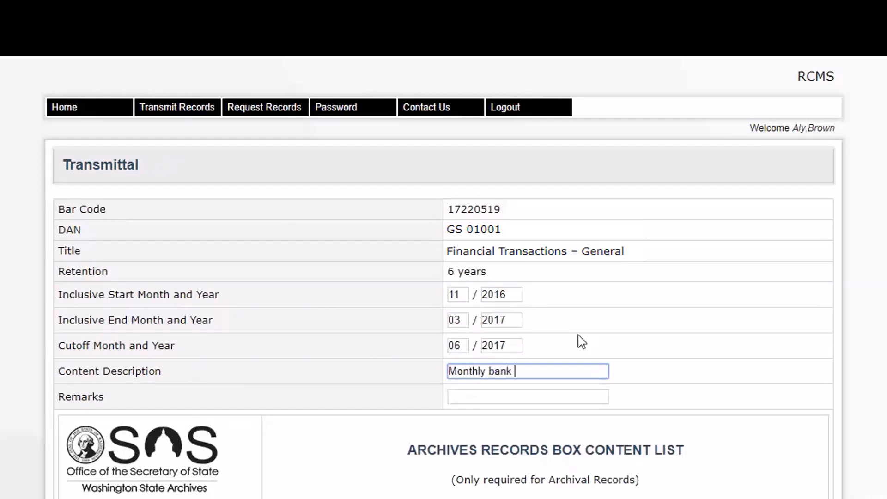
type("statements, 11")
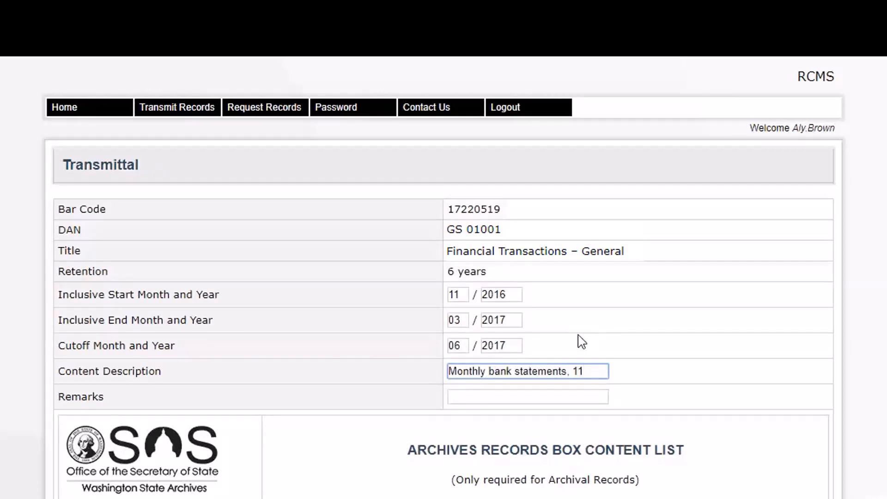
type("/16 to 0")
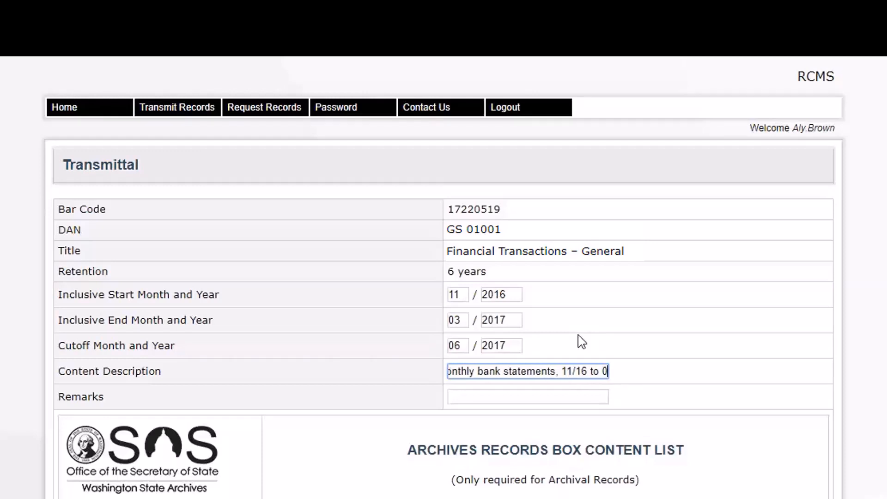
type("3/17")
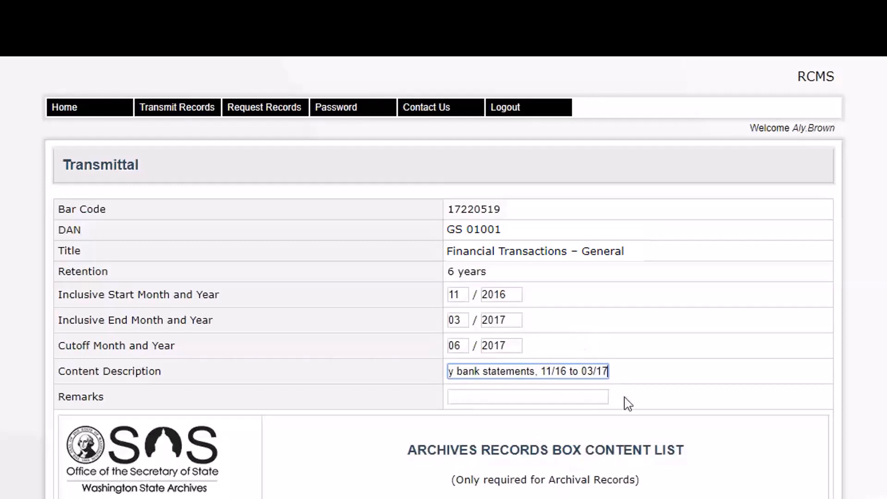
left_click(599, 396)
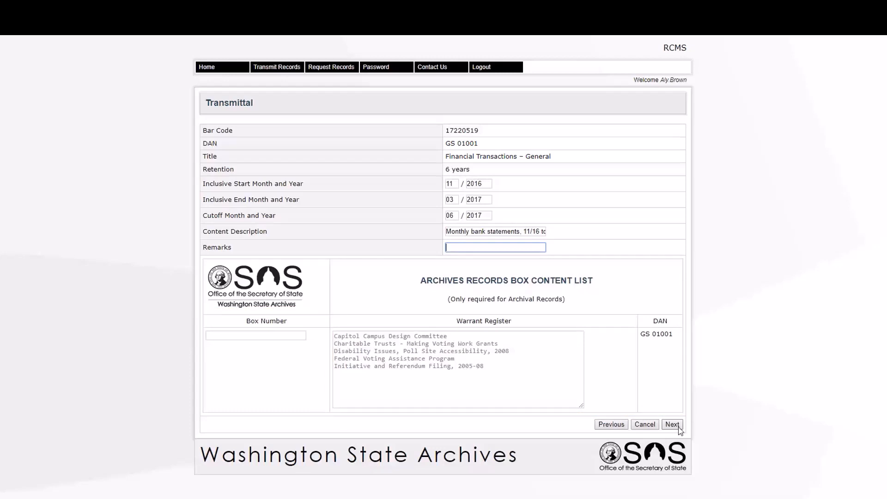
left_click(679, 428)
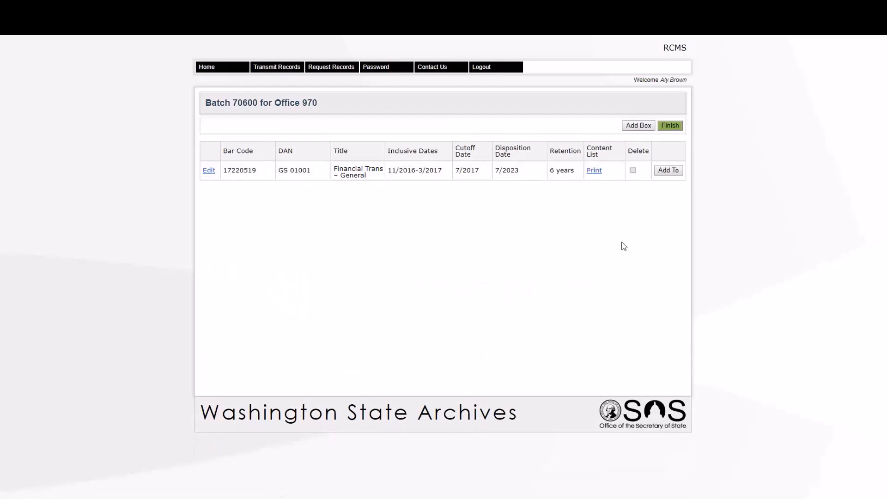
Add a box with bar code 17220520 by duplicating the previous box, and set its inclusive start month to 04.
left_click(640, 129)
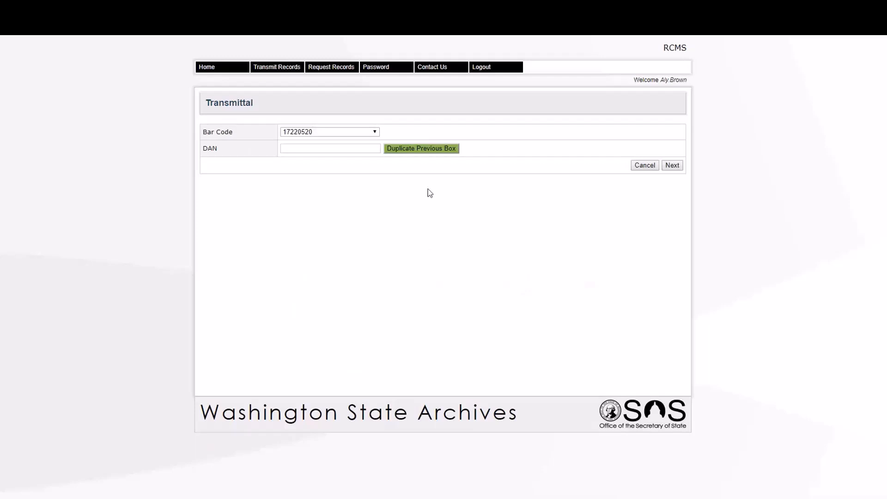
left_click(418, 152)
left_click(673, 165)
double_click(450, 183)
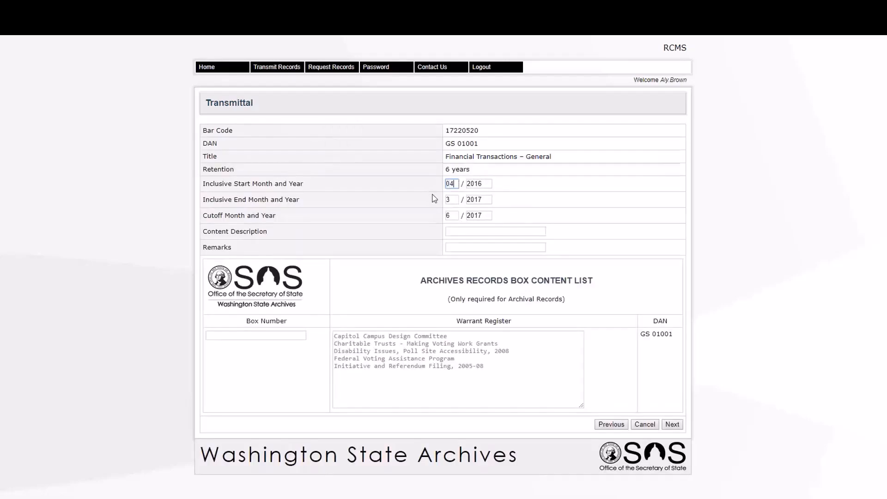
key("Tab")
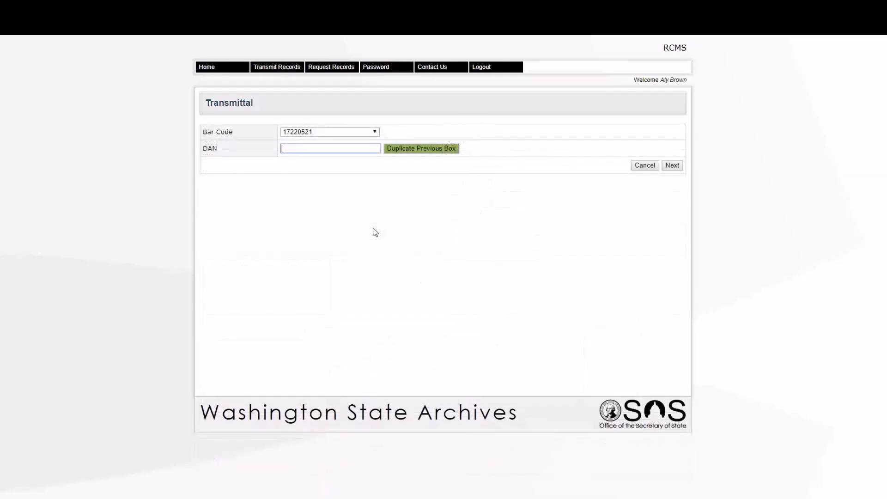
Assign the DAN GS 10002 to the box with bar code 17220521 and proceed to its details.
type("GS 10002")
left_click(671, 168)
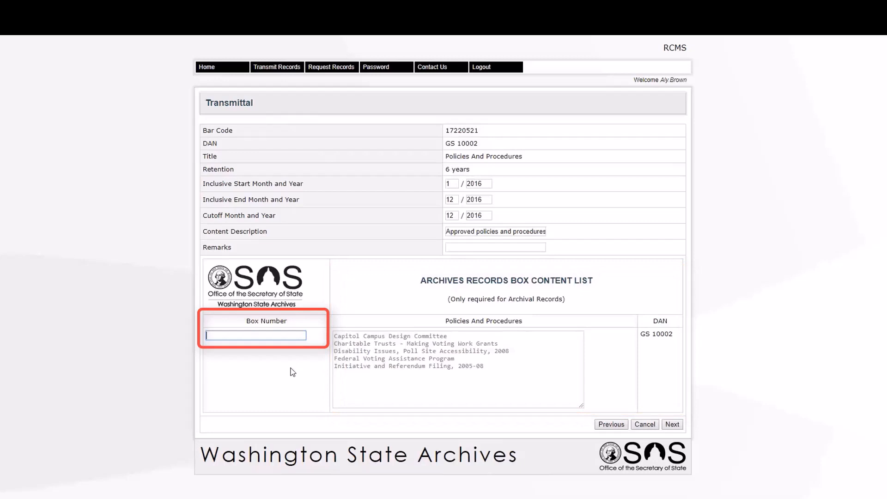
type("Box 1 of 3")
key("ctrl+a")
key("BackSpace")
type("BR345880")
key("ctrl+a")
key("BackSpace")
Copy the bar code 17220521 into the content list's box number.
left_click(450, 131)
double_click(450, 130)
key("ctrl+c")
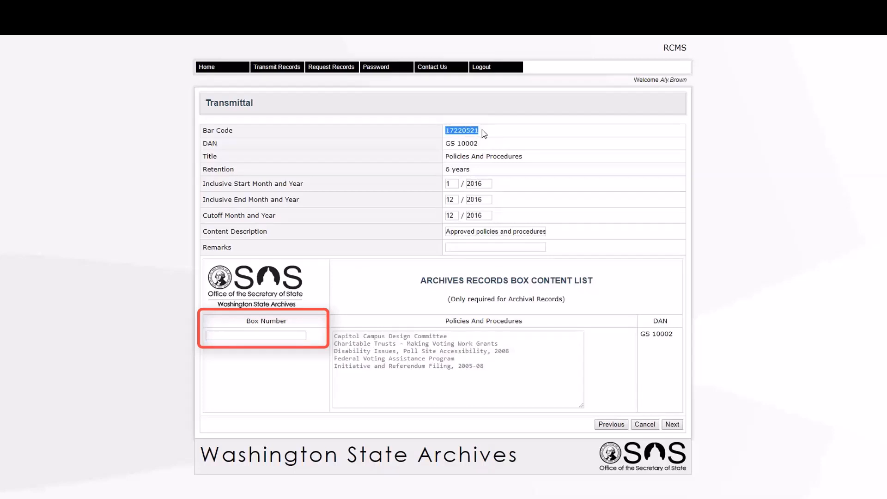
left_click(285, 333)
key("ctrl+v")
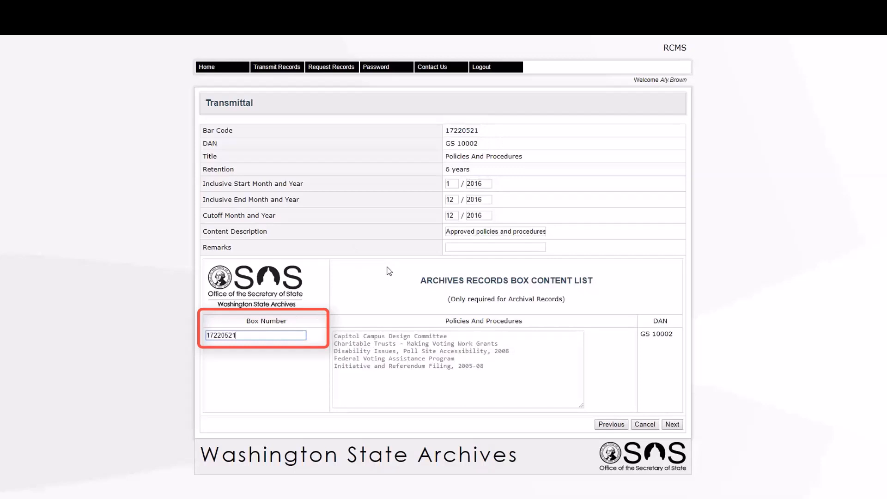
left_click(387, 267)
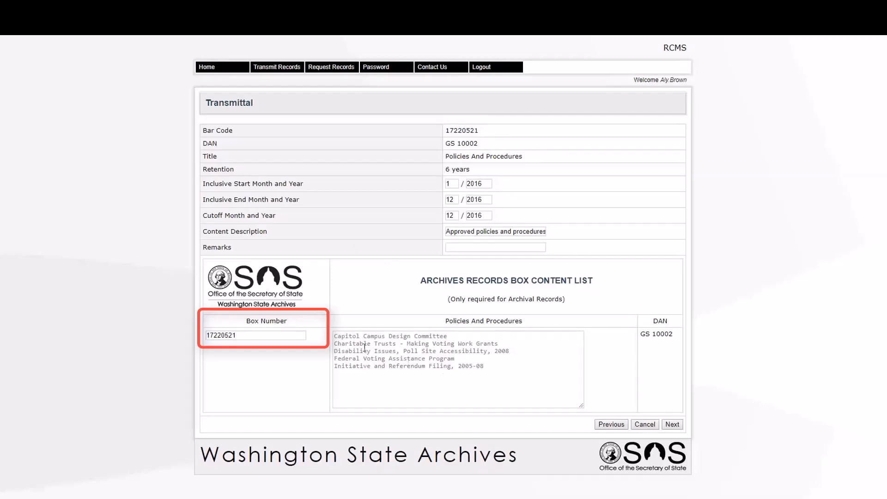
List the Social Media (2.1, 03/2016), Text Message (1.0, 05/2016) and Parental Leave (4.4, 07/2016) policies with versions and approval dates, and save the box.
left_click(342, 340)
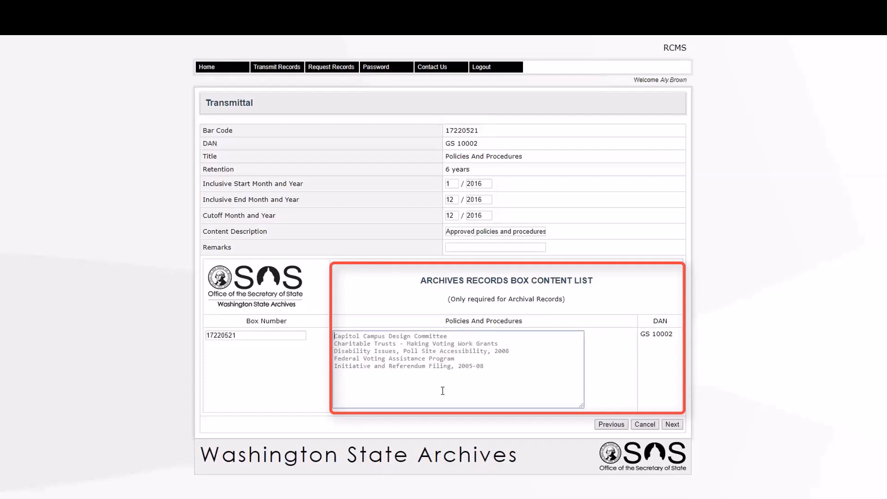
type("Social Media Policy, Version 2.1, Approved 03/2016 Text Message Policy, Version 1.0, Approved 05/2016 Parental Leave Policy, Version 4.4, Approved 07/2016")
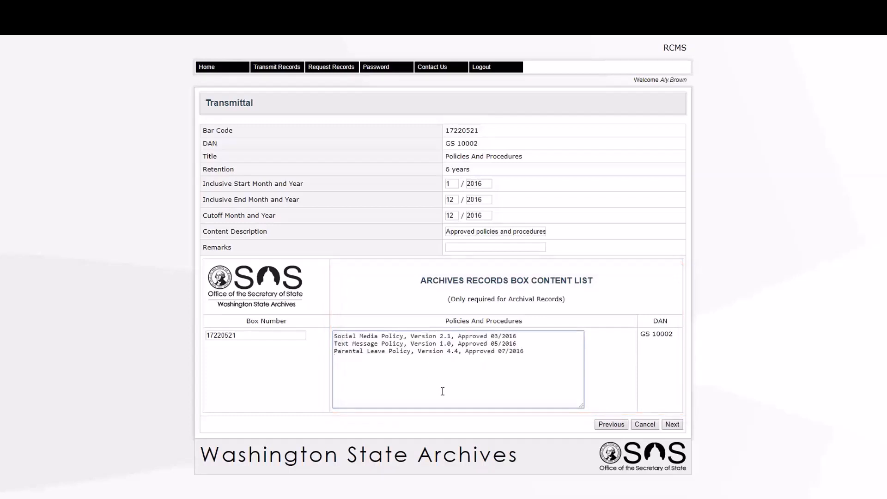
left_click(674, 425)
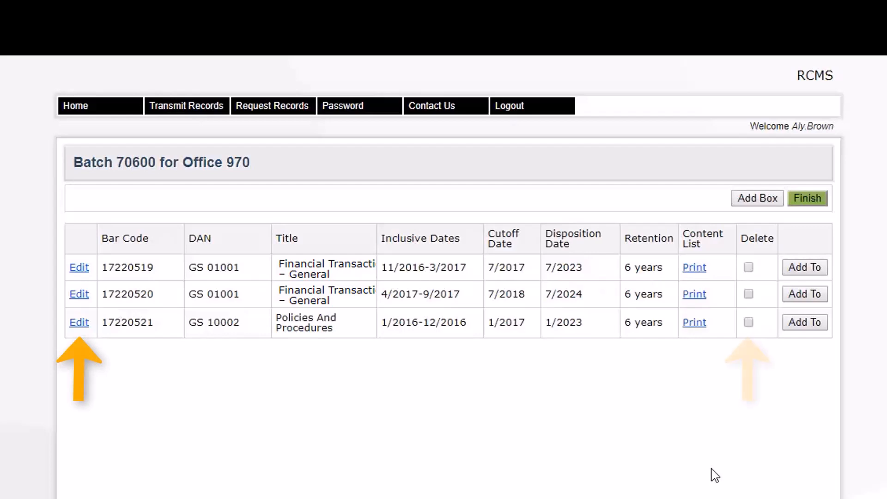
Finish batch 70600 and answer Yes to having the Record Center pick up the transmittal.
left_click(808, 199)
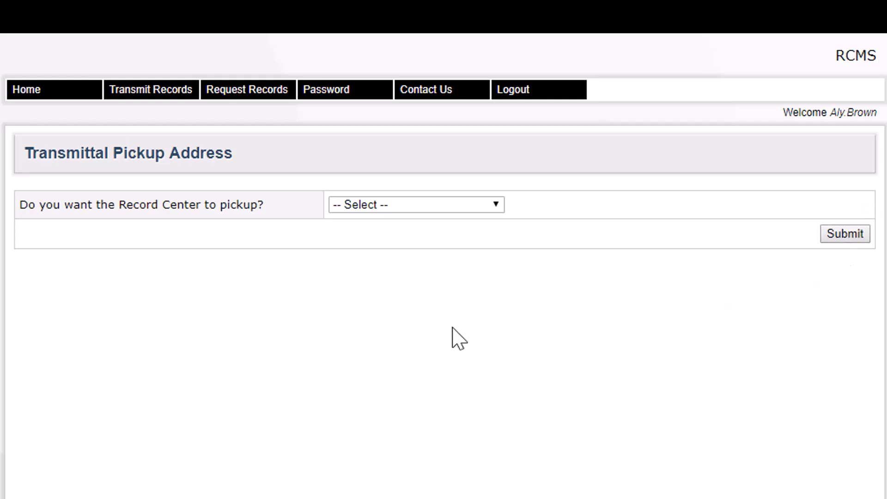
left_click(416, 205)
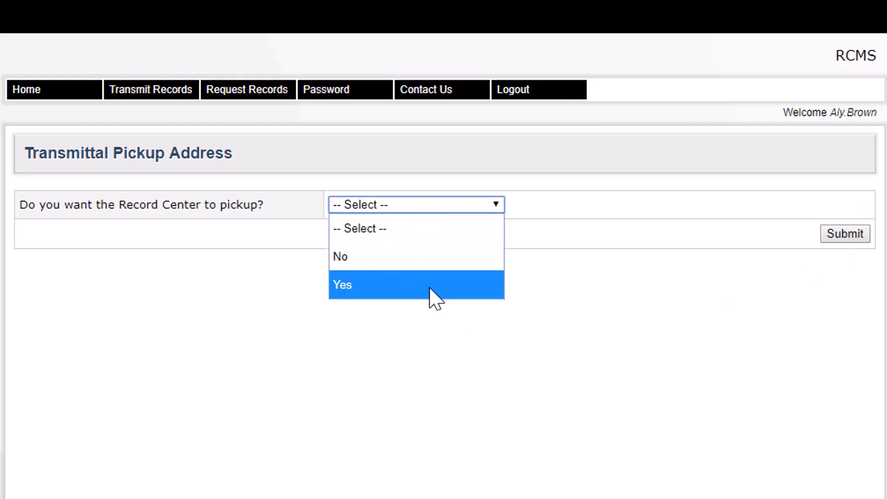
left_click(430, 287)
Fill in the pickup address with street, floor and room, city and ZIP code, and submit it.
type("1234 Alp")
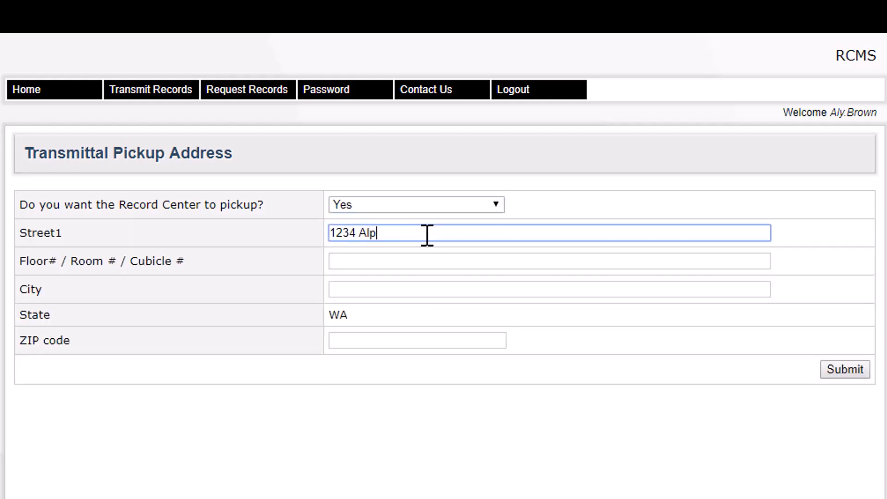
type("habet Street")
key("Tab")
type("2n")
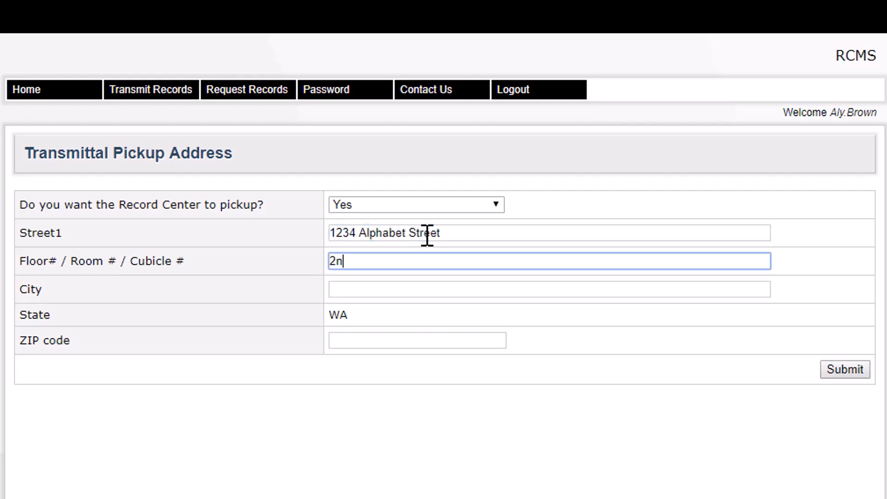
type("d Floor, Room 234")
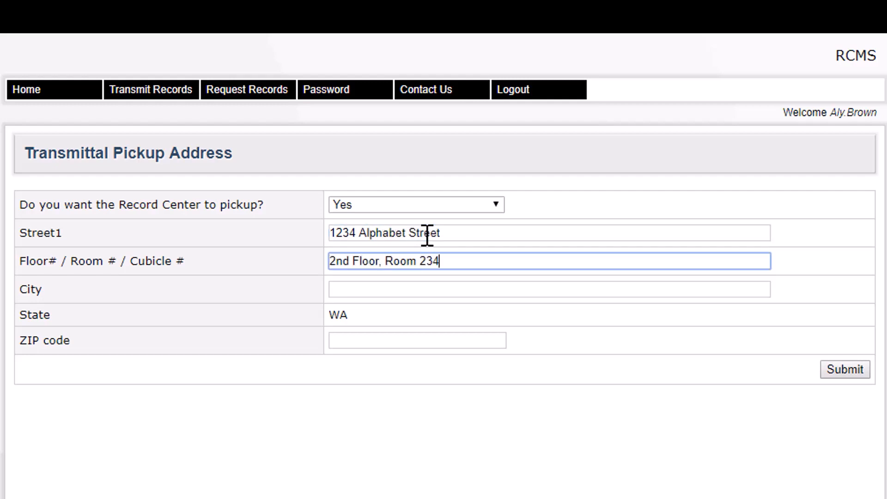
key("Tab")
type("Oly")
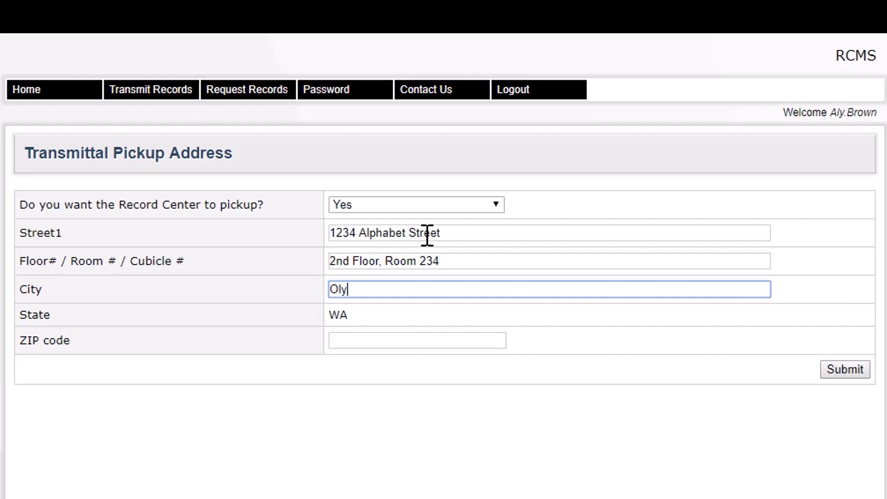
type("mpia")
key("Tab")
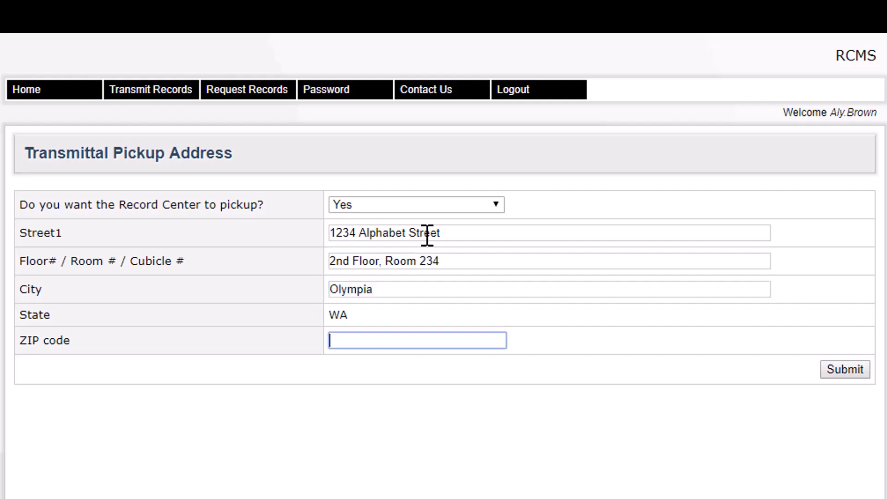
type("98504")
left_click(844, 374)
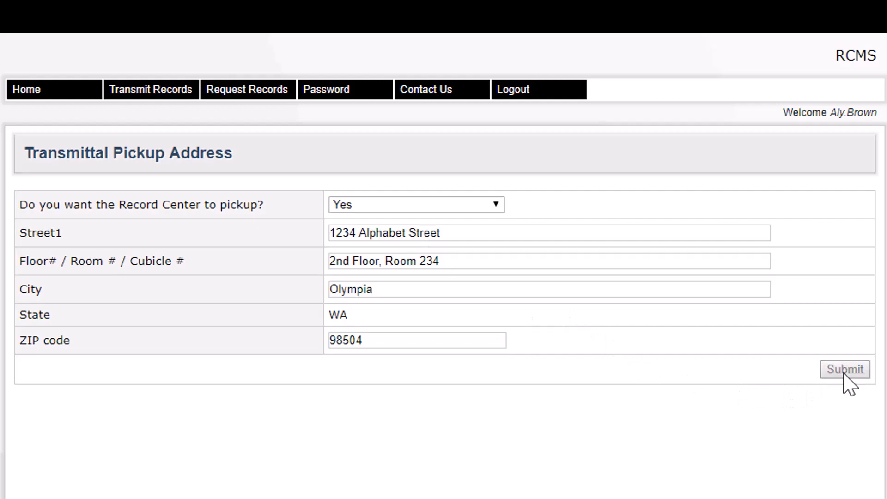
Answer No to Record Center pickup and submit the transmittal for the records officer's approval.
left_click(486, 206)
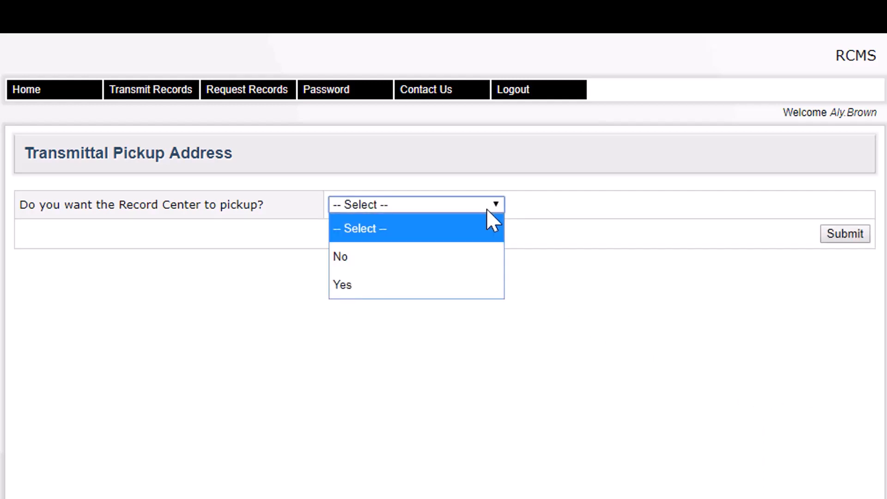
left_click(486, 257)
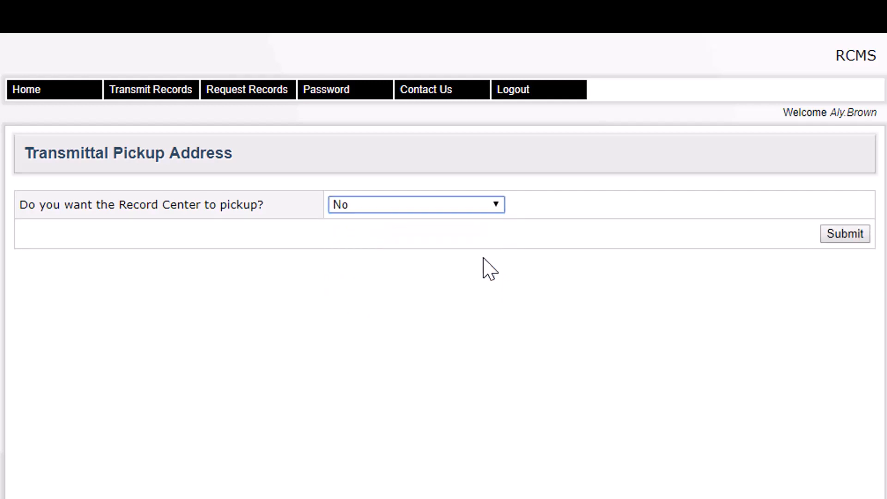
left_click(837, 239)
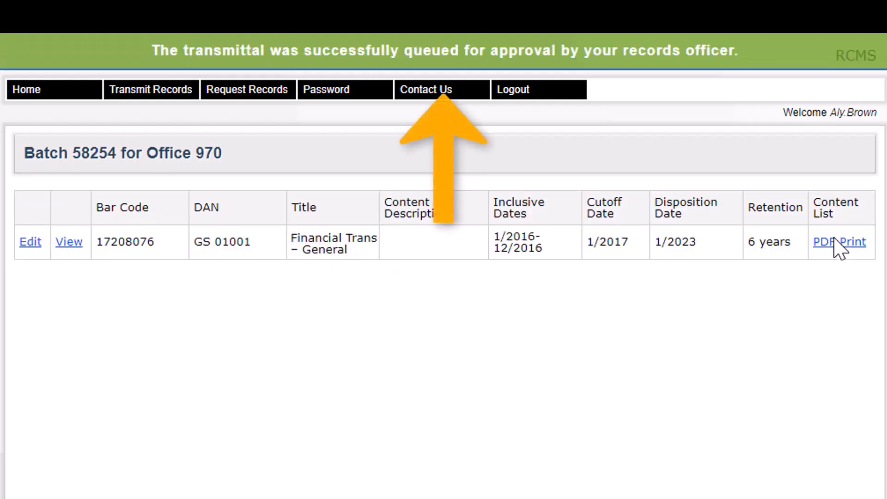